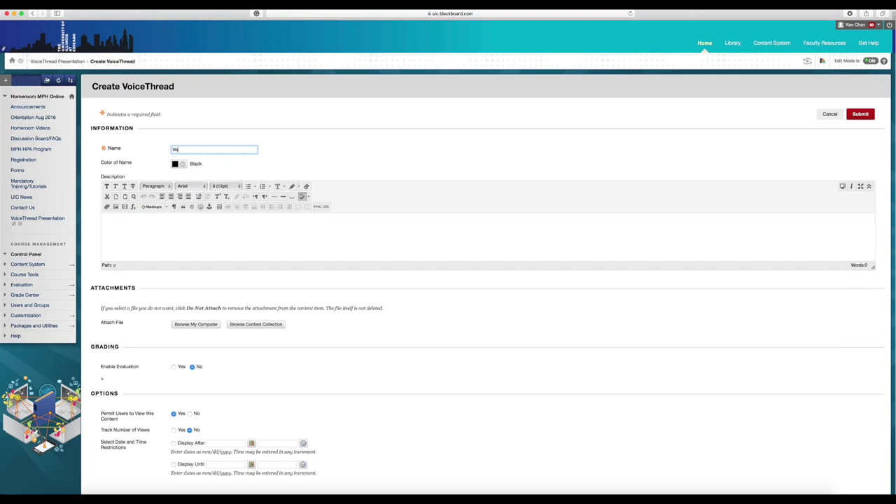
Name the item "VoiceThread" and enter the description 'Presentation on "What I Learned as Teaching Scholar"'
{"action": "type", "text": "iceThread"}
{"action": "left_click", "coordinate": [180, 240]}
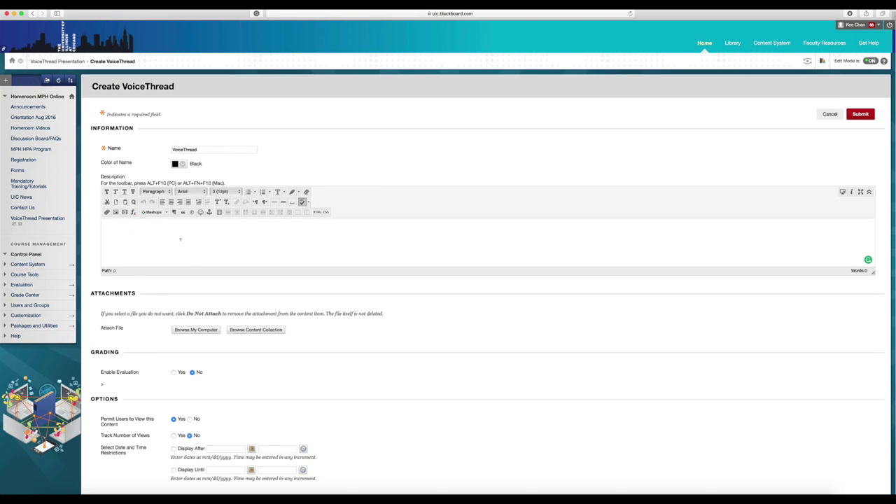
{"action": "type", "text": "Presentation on \"What I Learned as Teaching Scholar\""}
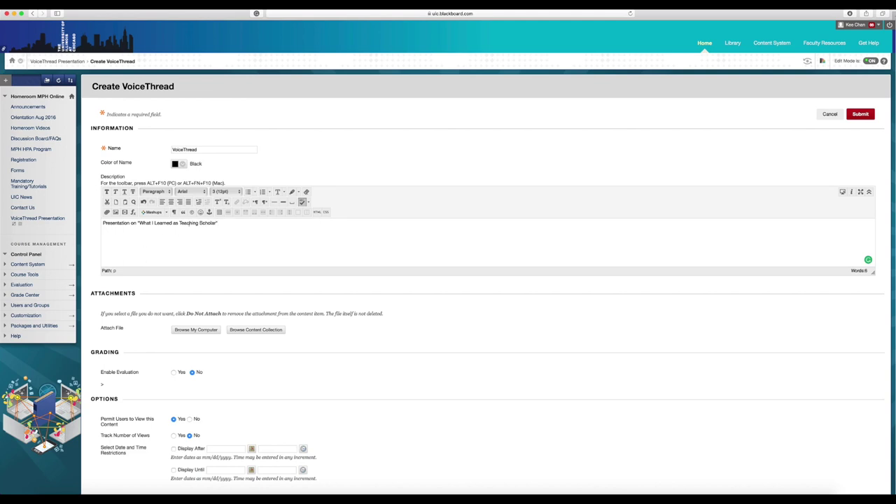
Insert "a" before "Teaching Scholar" in the description and append "using VoiceThread" at its end
{"action": "left_click", "coordinate": [181, 223]}
{"action": "type", "text": "a "}
{"action": "type", "text": " using v"}
{"action": "type", "text": "oicethr"}
{"action": "key", "text": "BackSpace"}
{"action": "key", "text": "BackSpace"}
{"action": "key", "text": "BackSpace"}
{"action": "type", "text": "Thread"}
{"action": "left_click", "coordinate": [237, 222]}
{"action": "key", "text": "BackSpace"}
{"action": "type", "text": "V"}
Turn on tracking of the number of views for the VoiceThread item and submit it
{"action": "scroll", "coordinate": [218, 322], "scroll_direction": "down", "scroll_amount": 2}
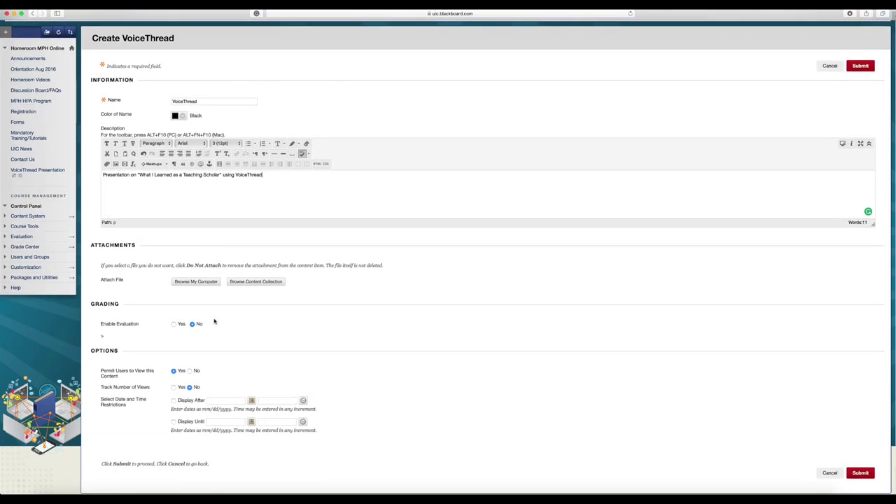
{"action": "left_click", "coordinate": [175, 389]}
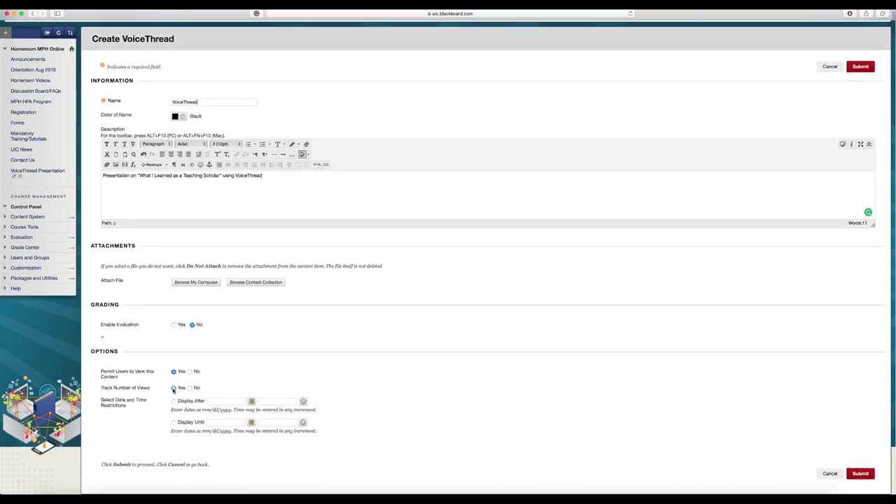
{"action": "left_click", "coordinate": [860, 474]}
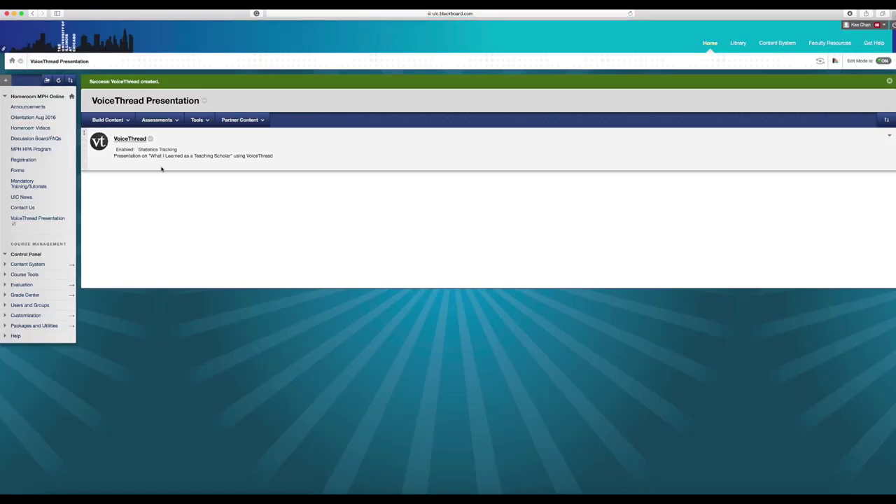
Open the VoiceThread content item and set it up as Course View
{"action": "left_click", "coordinate": [131, 139]}
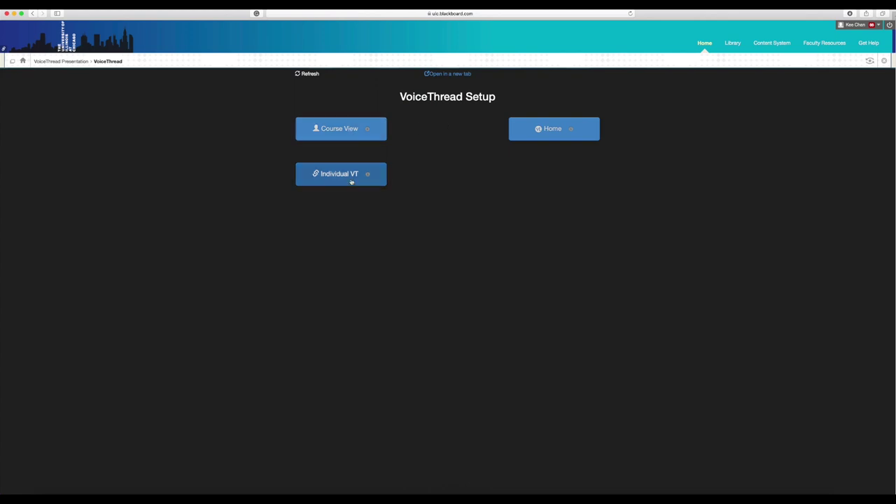
{"action": "left_click", "coordinate": [339, 130]}
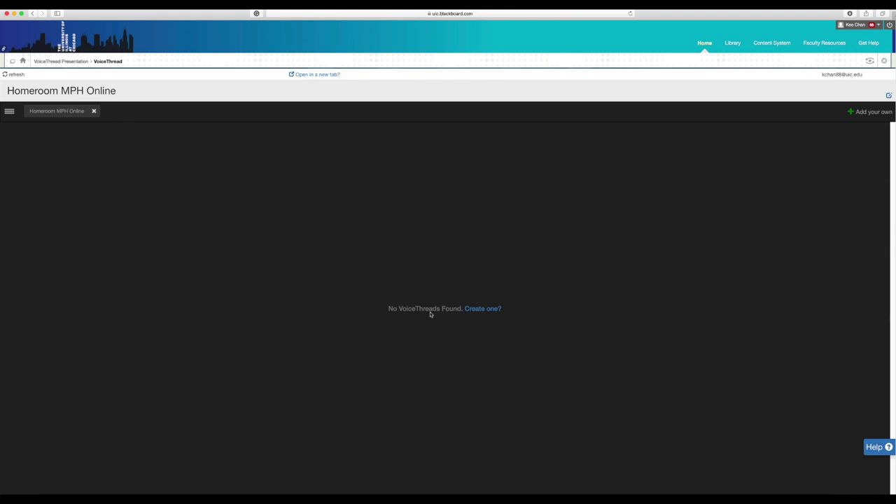
Look through the existing VoiceThreads that can be shared with the course, and close the list
{"action": "left_click", "coordinate": [490, 309]}
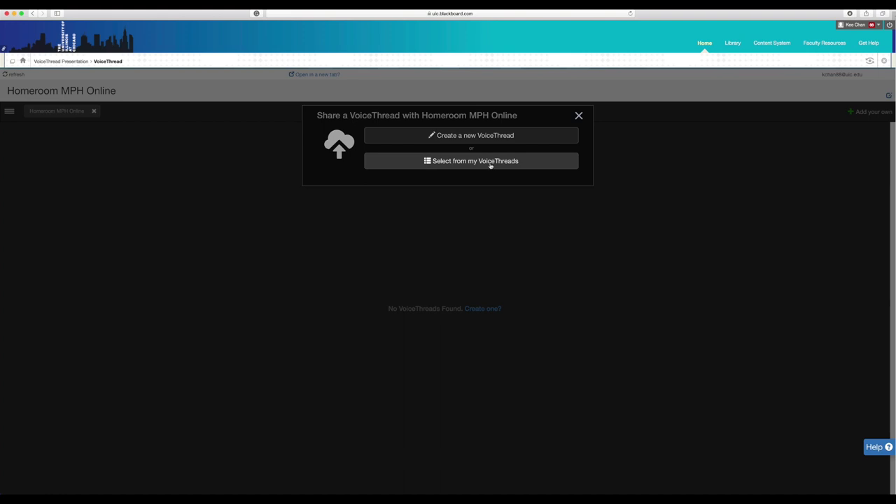
{"action": "left_click", "coordinate": [491, 166]}
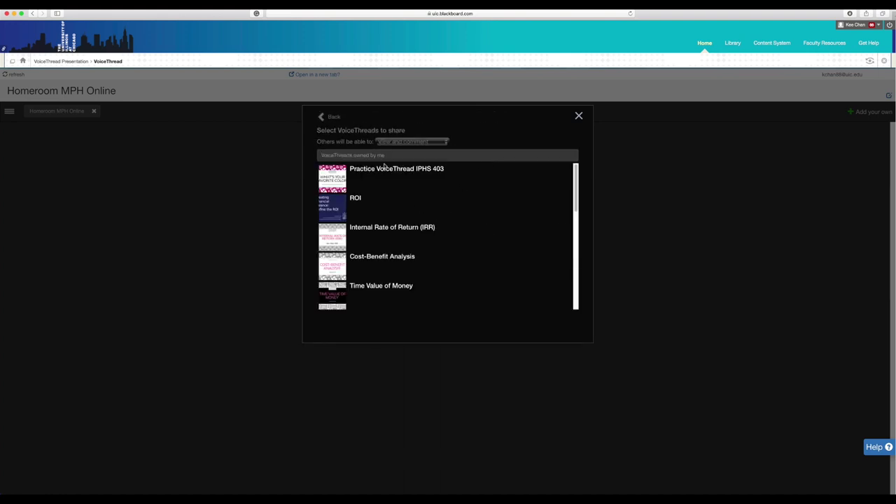
{"action": "scroll", "coordinate": [430, 229], "scroll_direction": "down", "scroll_amount": 2}
{"action": "scroll", "coordinate": [430, 229], "scroll_direction": "down", "scroll_amount": 10}
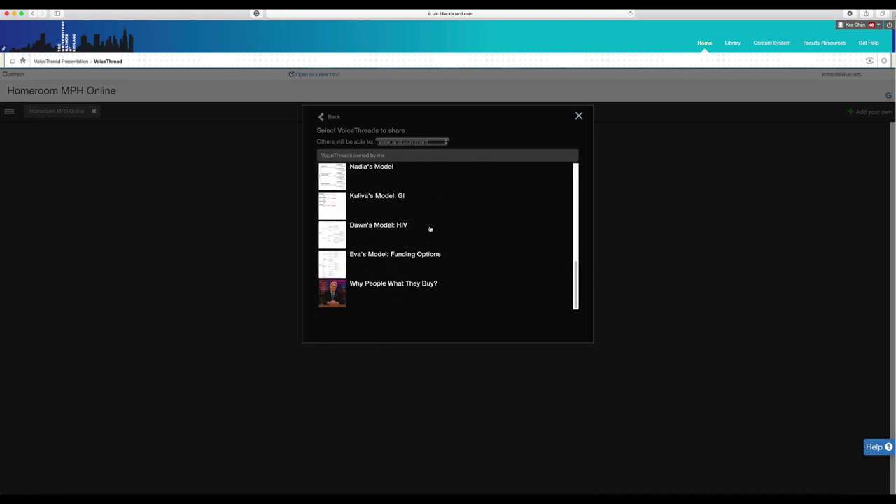
{"action": "left_click", "coordinate": [579, 118]}
Create a new VoiceThread for the course and upload "VoiceThread Sample final.pptx" from the computer's Desktop as its media
{"action": "left_click", "coordinate": [489, 311]}
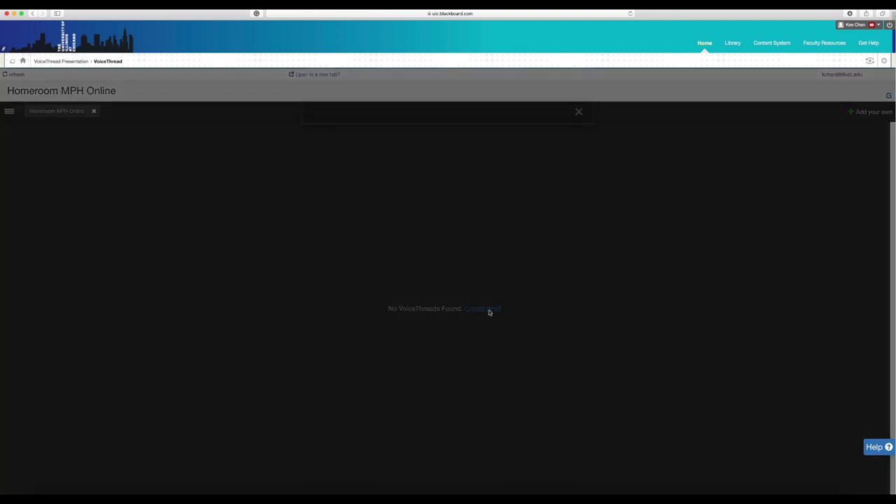
{"action": "left_click", "coordinate": [466, 136]}
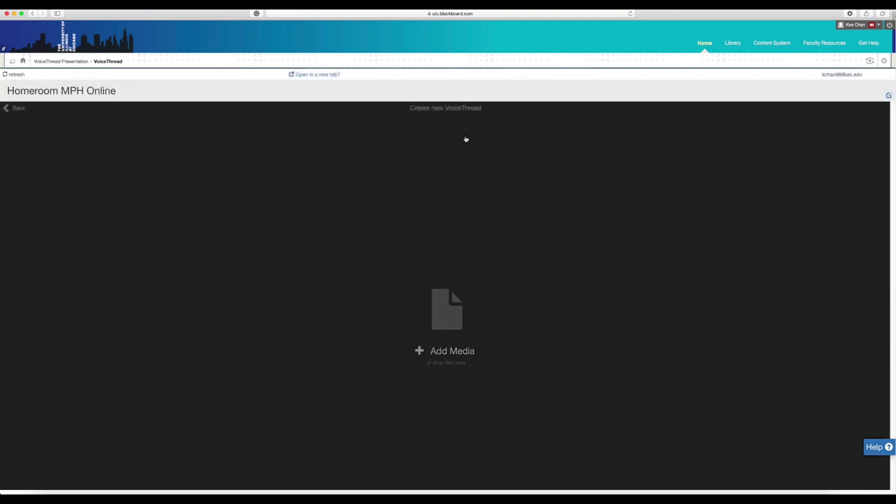
{"action": "left_click", "coordinate": [442, 319]}
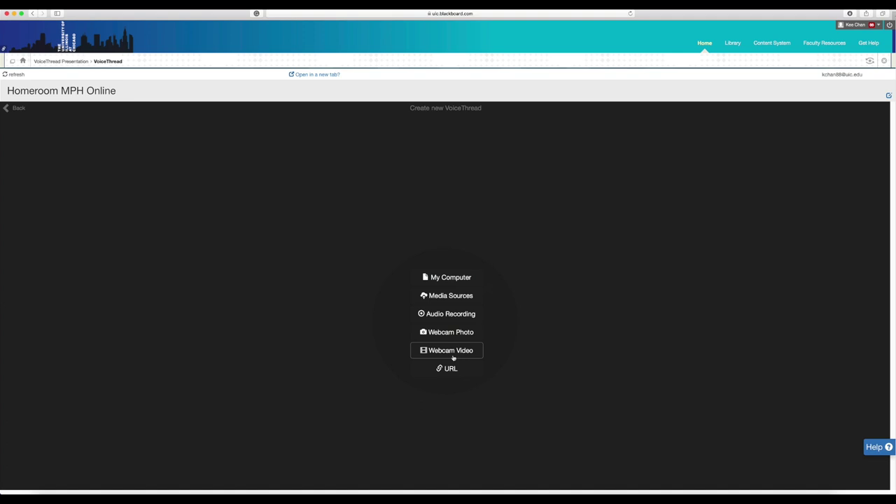
{"action": "left_click", "coordinate": [456, 283]}
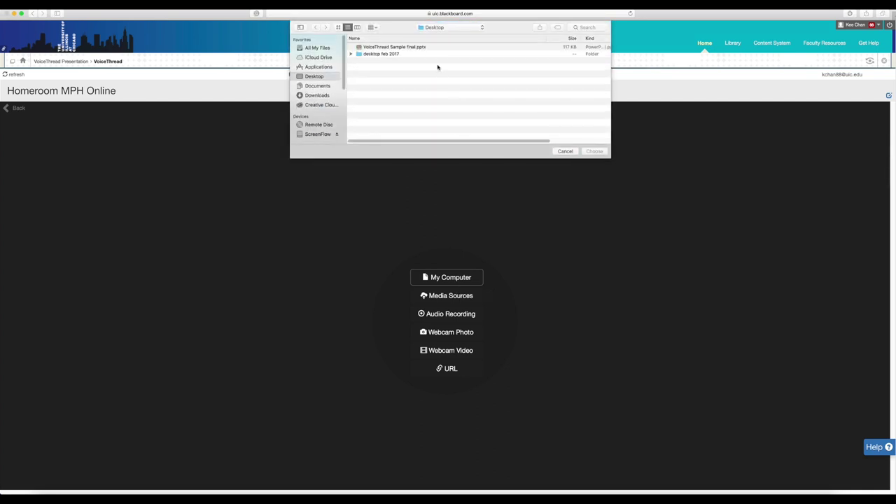
{"action": "left_click", "coordinate": [441, 48]}
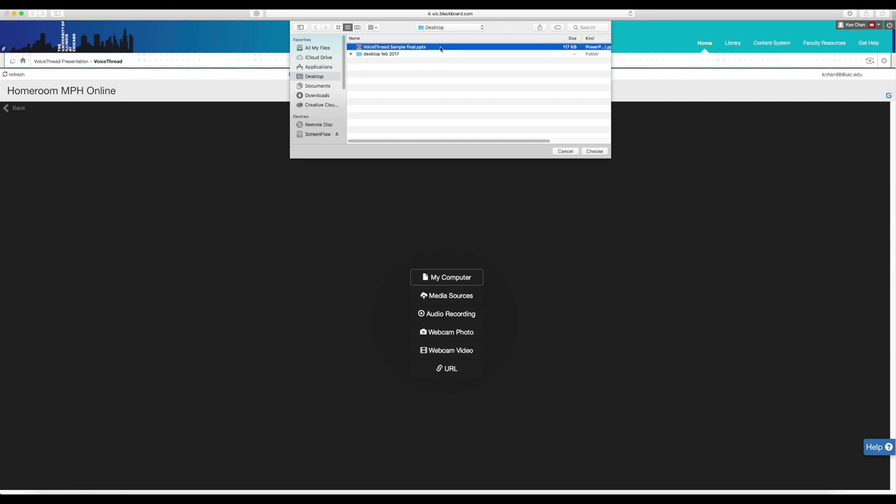
{"action": "left_click", "coordinate": [591, 152]}
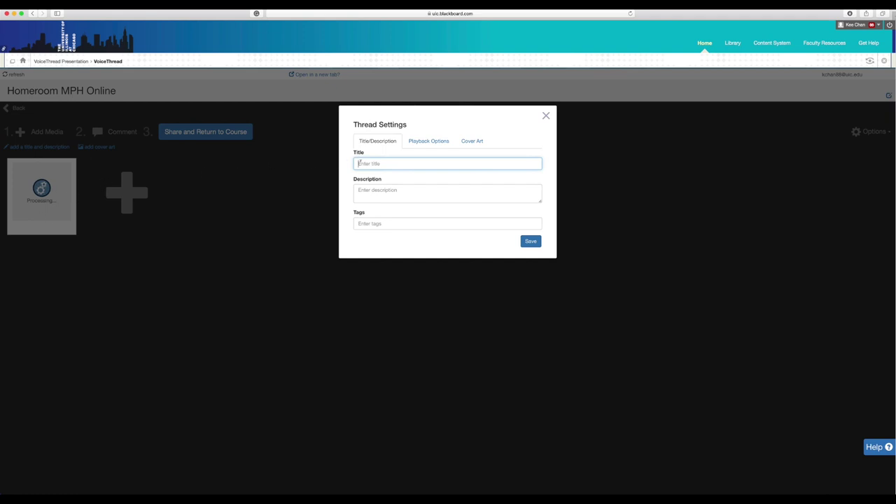
Title the thread "What I learned as a Teaching Scholar" and begin its description with "Lesson Learned on" and "1) how to use VT as teaching tool"
{"action": "type", "text": "What I learned as a Teaching Scholar"}
{"action": "left_click", "coordinate": [396, 193]}
{"action": "type", "text": "Lesson Learned"}
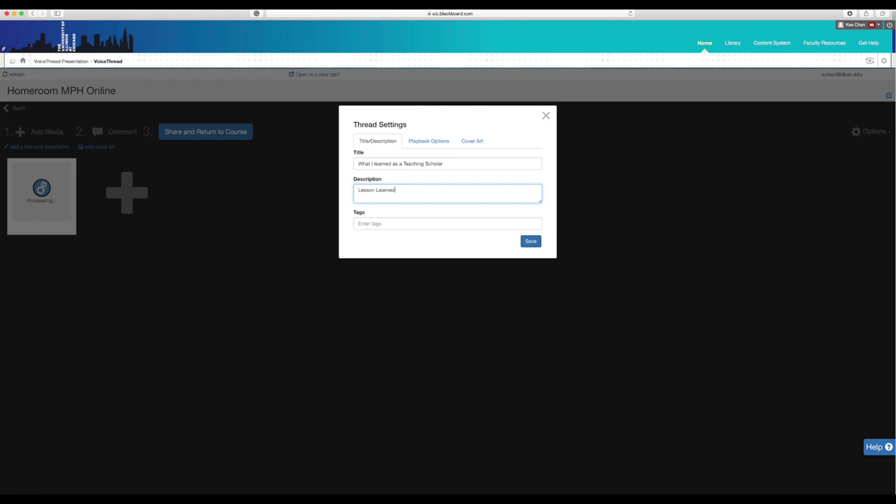
{"action": "type", "text": " on "}
{"action": "type", "text": "1) how to sue V"}
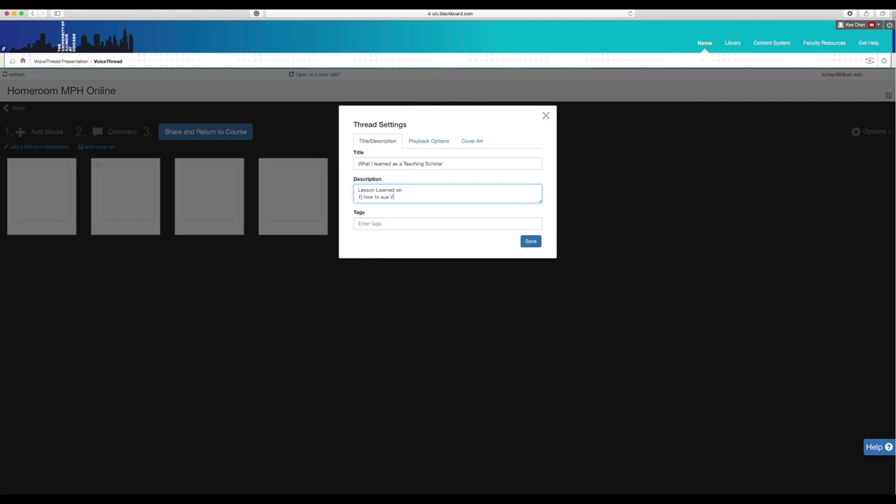
{"action": "key", "text": "BackSpace"}
{"action": "key", "text": "BackSpace"}
{"action": "key", "text": "BackSpace"}
{"action": "key", "text": "BackSpace"}
{"action": "key", "text": "BackSpace"}
{"action": "type", "text": "use VT "}
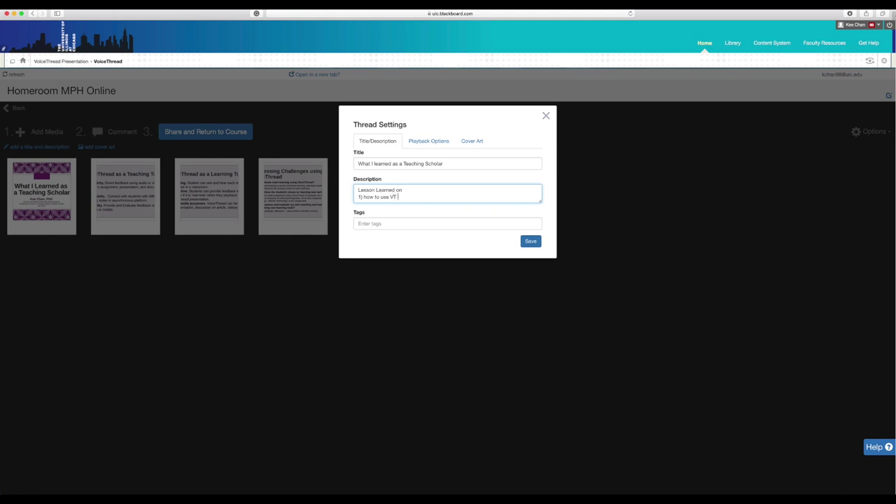
{"action": "type", "text": "as teaching tool"}
Add the description line "2) how to use VT as a learning tool" and insert "a" before "teaching tool" in point 1
{"action": "key", "text": "Return"}
{"action": "type", "text": "2) how to use VT as a learning tool"}
{"action": "left_click", "coordinate": [403, 192]}
{"action": "type", "text": "a"}
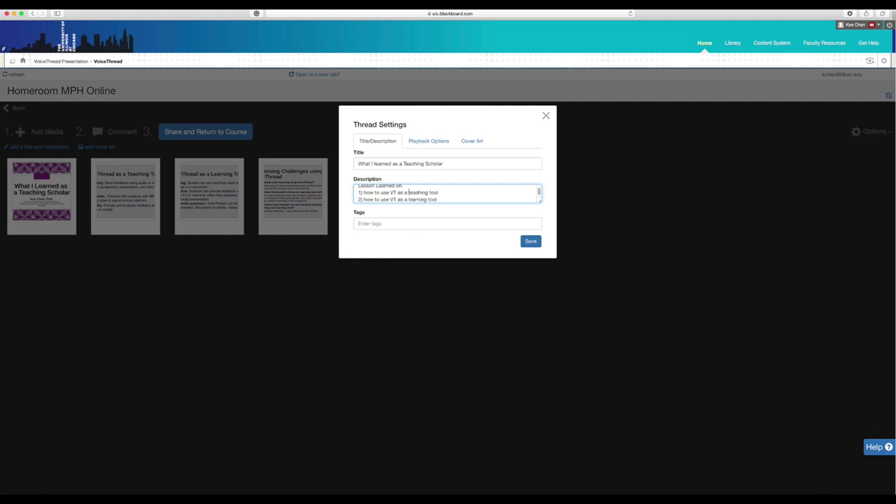
Add the description line "3) how to address challenges while using VT as an online tool."
{"action": "key", "text": "Return"}
{"action": "type", "text": "3)"}
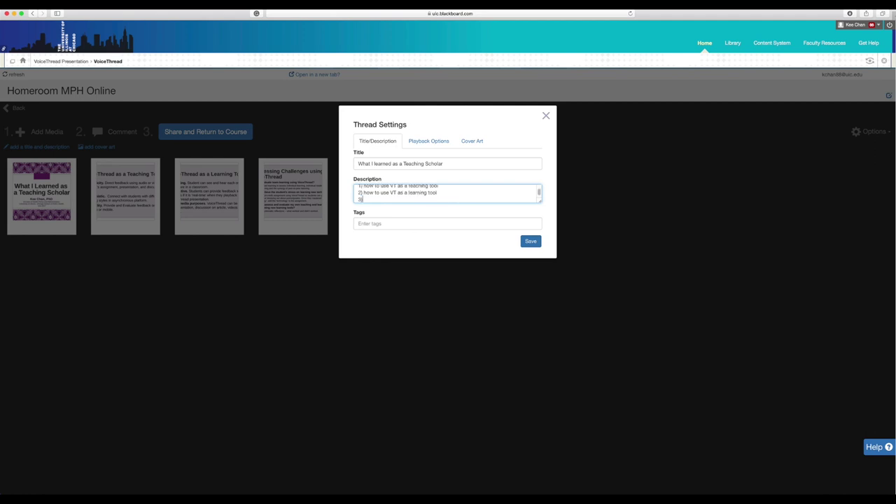
{"action": "type", "text": " how to address challenges while using VT as an online tool"}
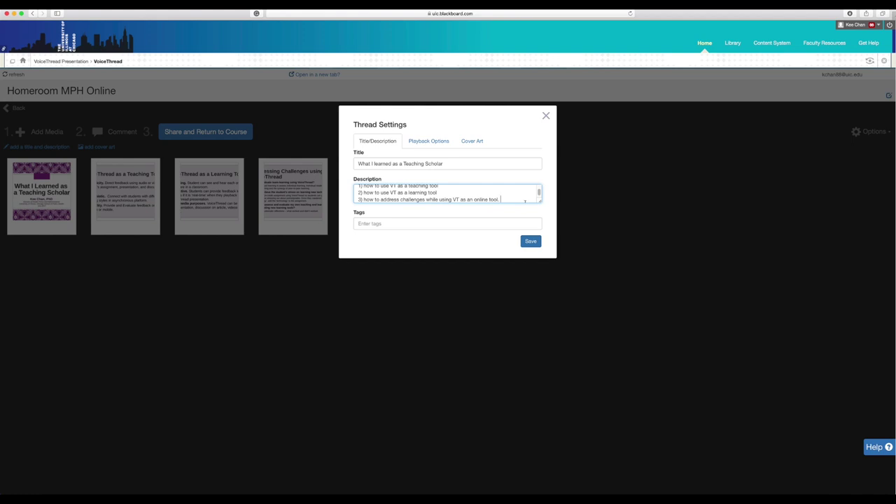
{"action": "type", "text": "."}
{"action": "scroll", "coordinate": [525, 201], "scroll_direction": "up", "scroll_amount": 3}
{"action": "scroll", "coordinate": [524, 201], "scroll_direction": "down", "scroll_amount": 3}
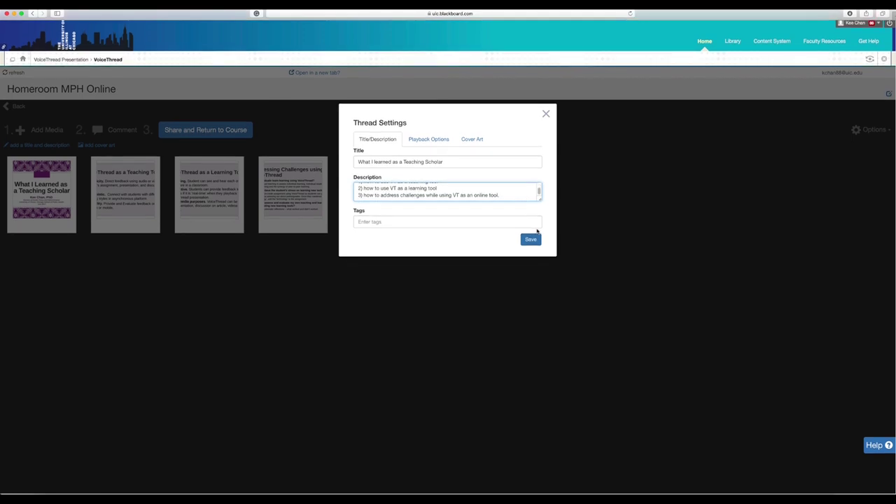
Tag the thread "education, MPH" and save the thread settings
{"action": "left_click", "coordinate": [496, 223]}
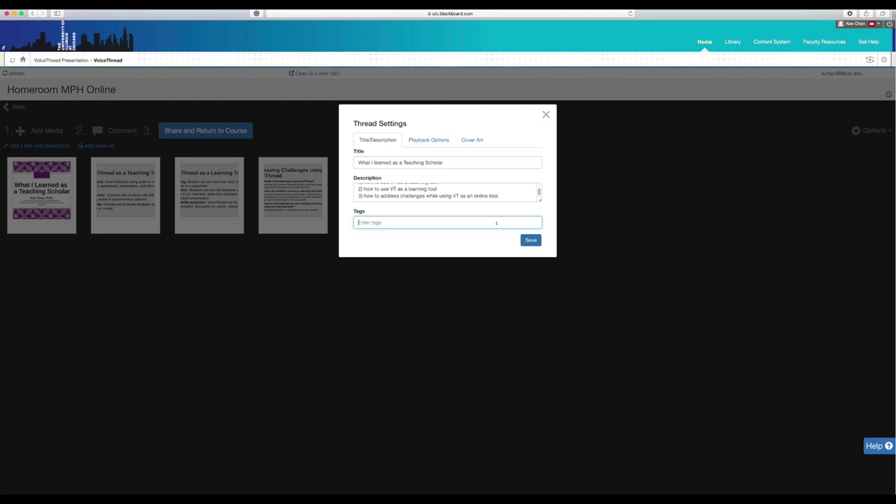
{"action": "type", "text": "education"}
{"action": "type", "text": ", MPH"}
{"action": "left_click", "coordinate": [535, 241]}
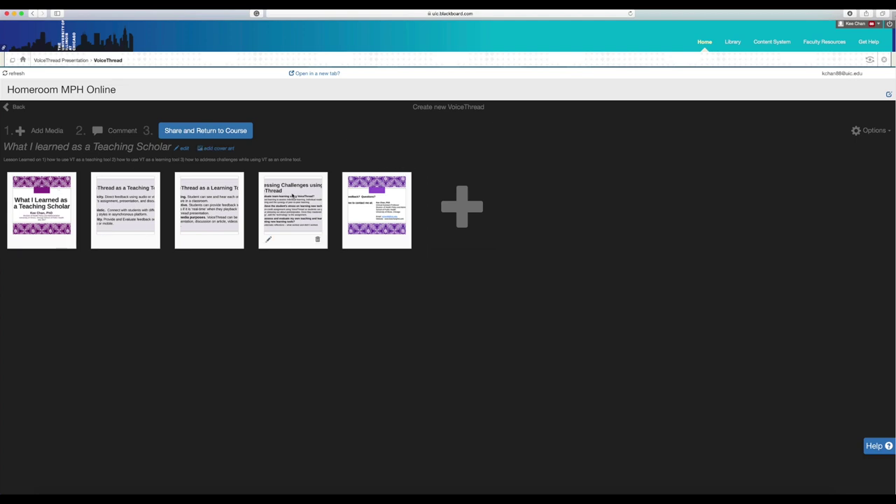
Share the VoiceThread with Homeroom MPH Online, allowing others to view, comment and edit
{"action": "left_click", "coordinate": [239, 130]}
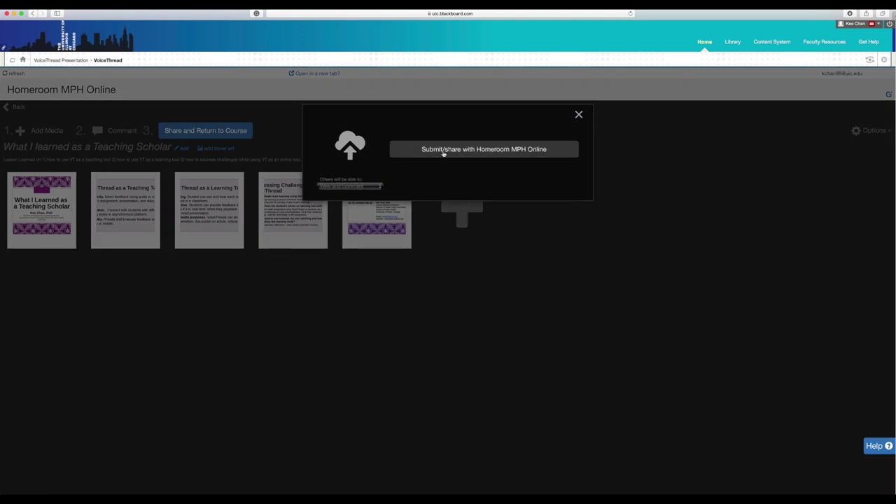
{"action": "left_click", "coordinate": [375, 188]}
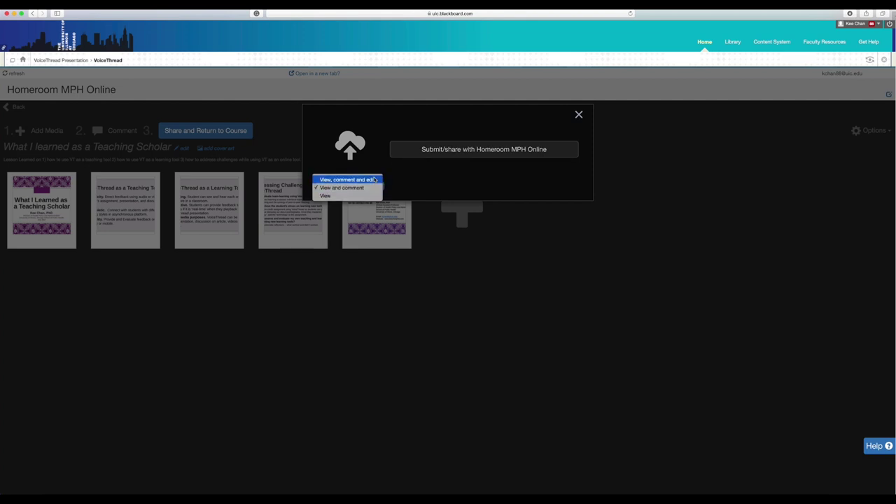
{"action": "left_click", "coordinate": [375, 180]}
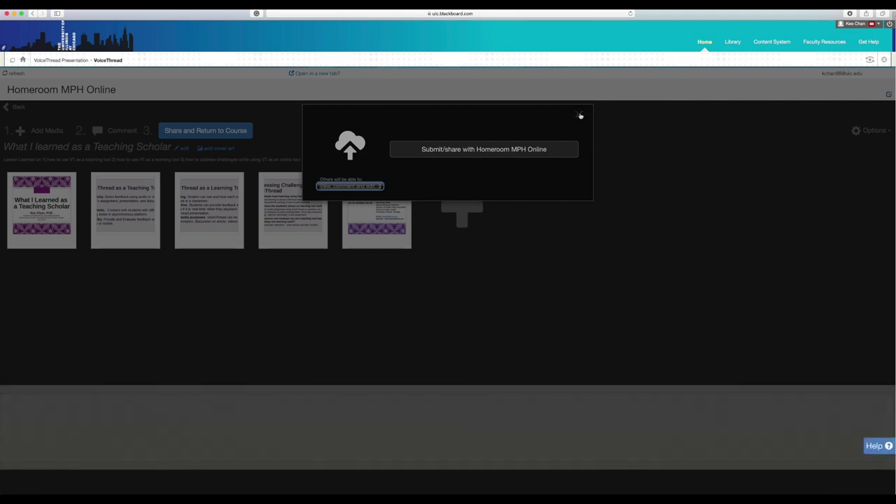
{"action": "left_click", "coordinate": [536, 150]}
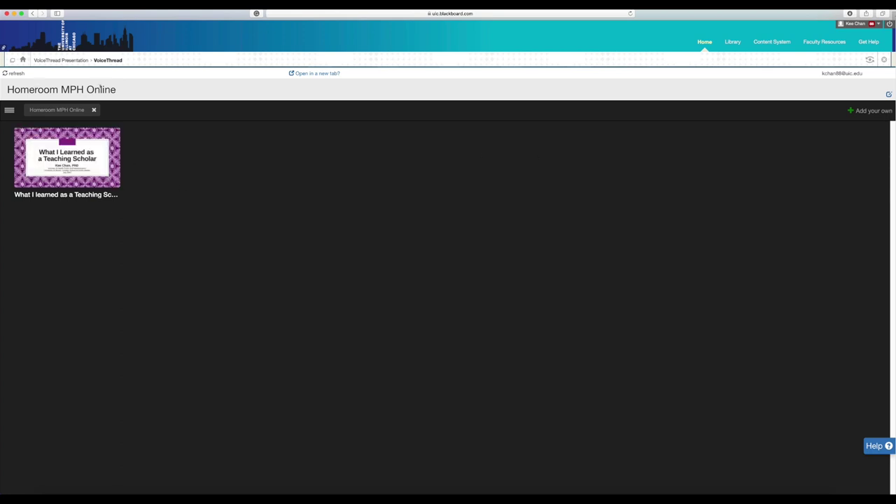
Open the shared VoiceThread and allow Flash to be used every time on the site
{"action": "mouse_move", "coordinate": [90, 164]}
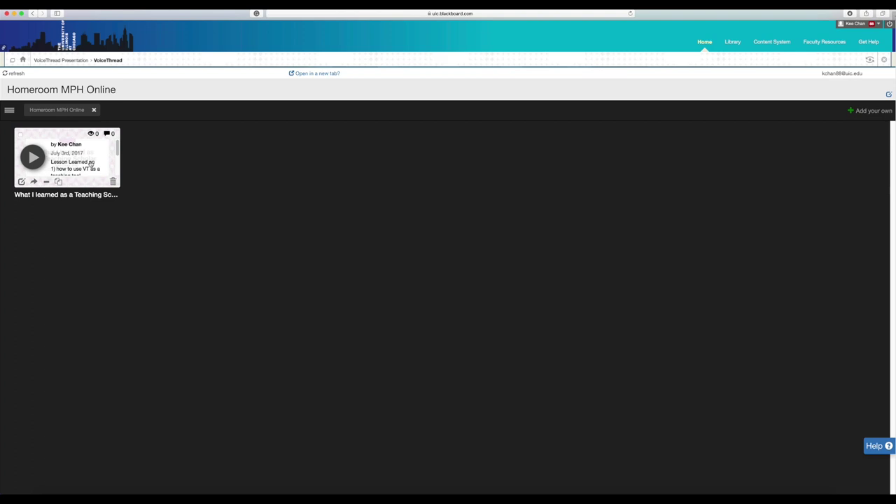
{"action": "left_click", "coordinate": [90, 163]}
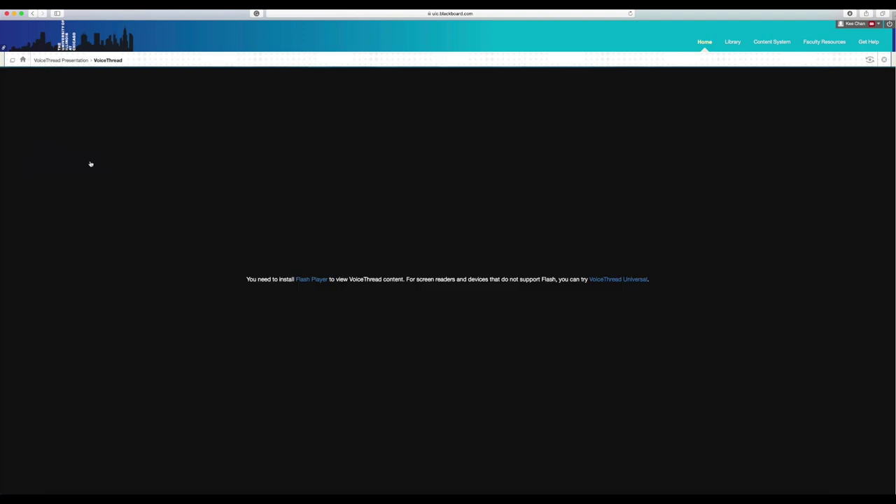
{"action": "left_click", "coordinate": [314, 279]}
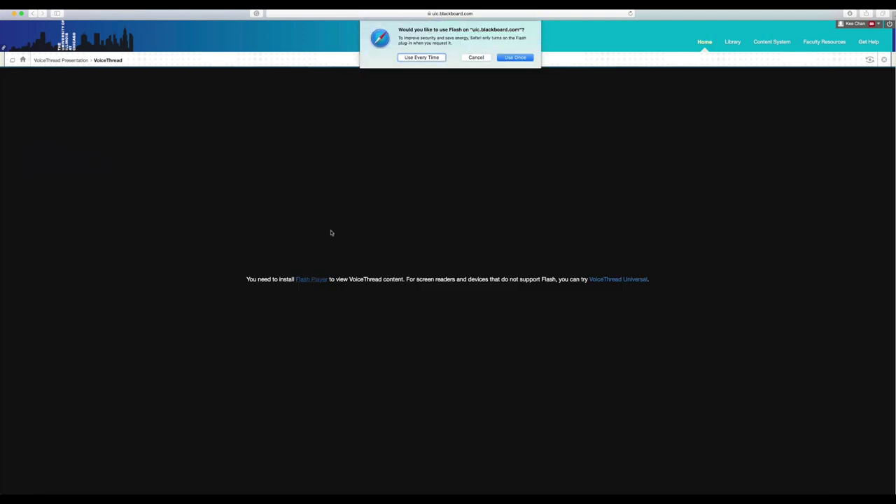
{"action": "left_click", "coordinate": [422, 58]}
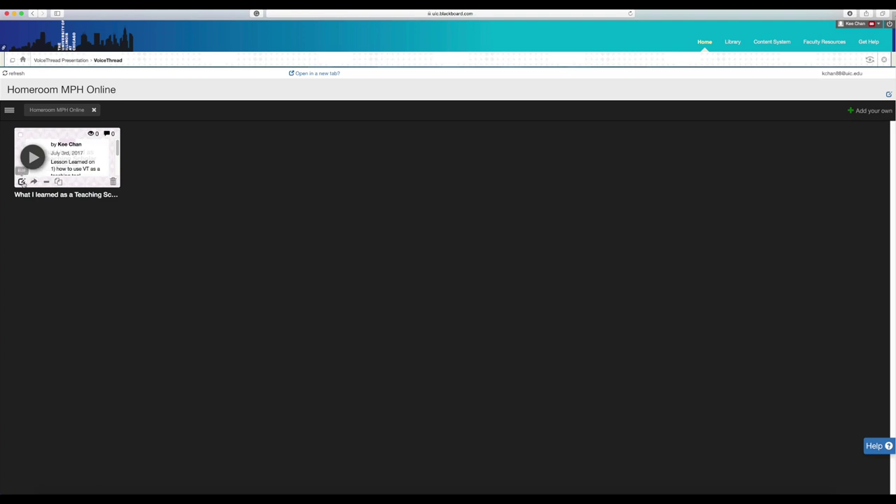
Check the thread's uploaded slides in its editor and return to the course
{"action": "left_click", "coordinate": [22, 182]}
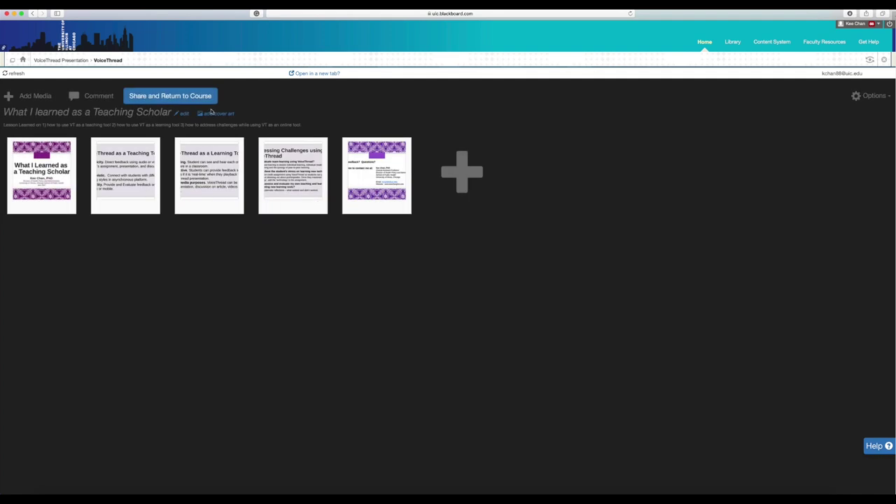
{"action": "left_click", "coordinate": [168, 95]}
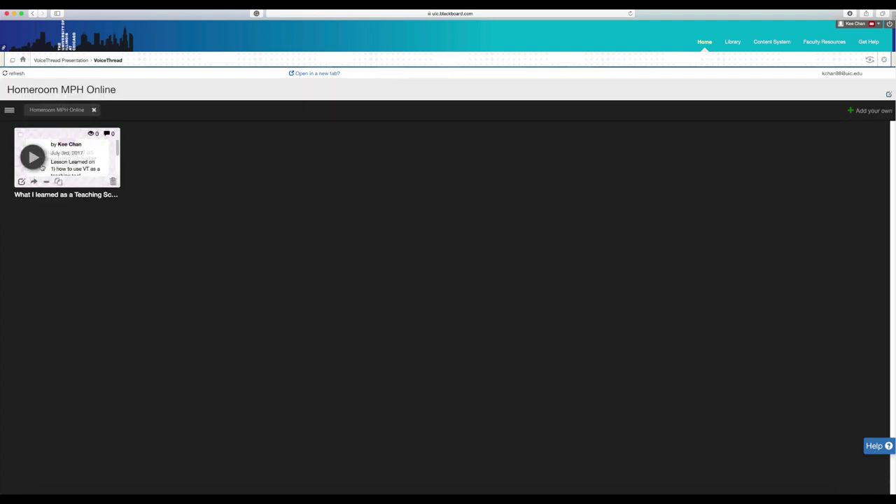
Open the VoiceThread presentation and page through its slides to check the deck and slide order
{"action": "left_click", "coordinate": [60, 163]}
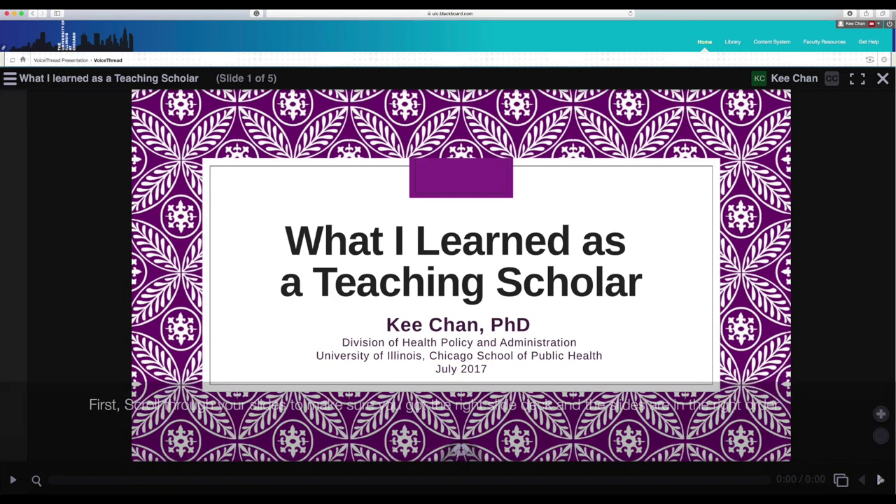
{"action": "key", "text": "Right"}
{"action": "key", "text": "Right"}
{"action": "key", "text": "Right"}
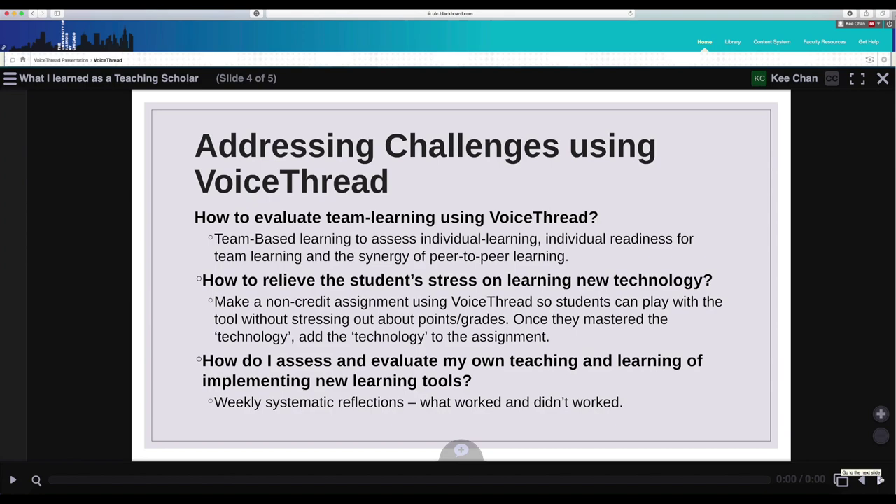
{"action": "left_click", "coordinate": [879, 480]}
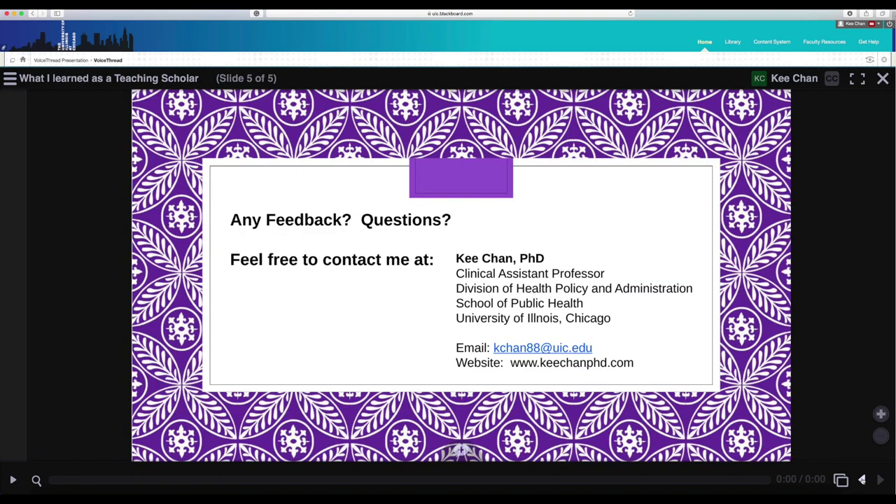
{"action": "left_click", "coordinate": [862, 480]}
{"action": "left_click", "coordinate": [862, 481]}
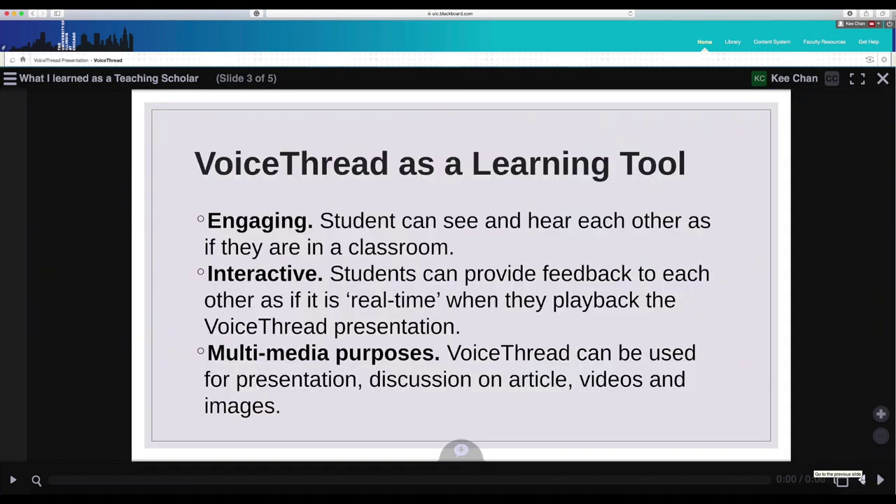